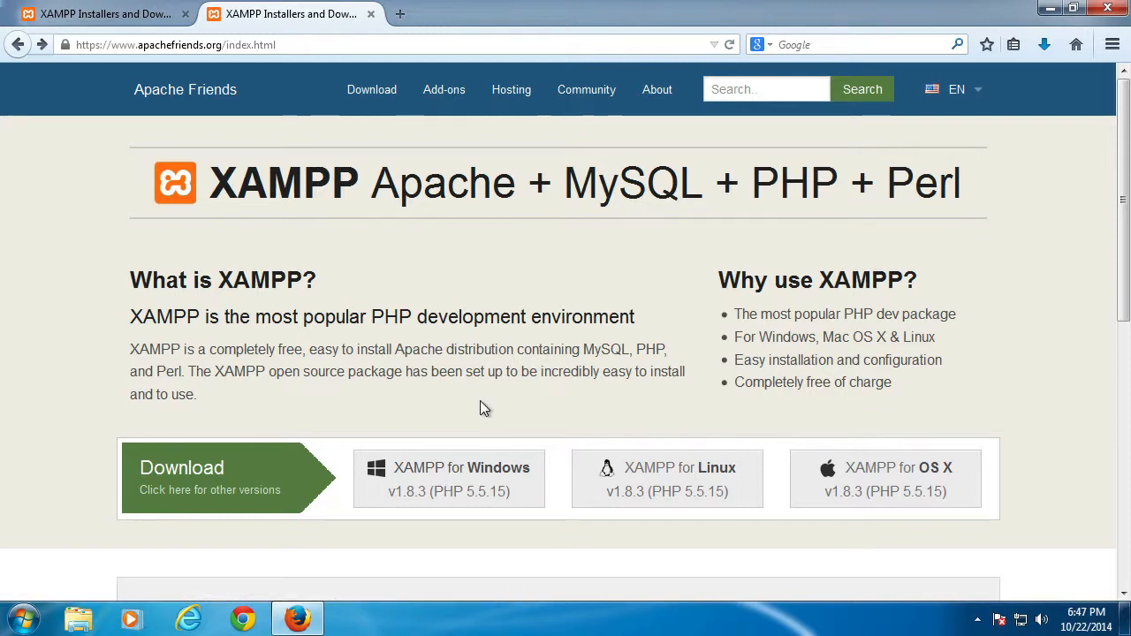
Run xampp-win32-1.8.3-5-VC11-installer from the Downloads folder in Windows Explorer, allow it to make changes and acknowledge the UAC warning.
{"action": "left_click", "coordinate": [78, 619]}
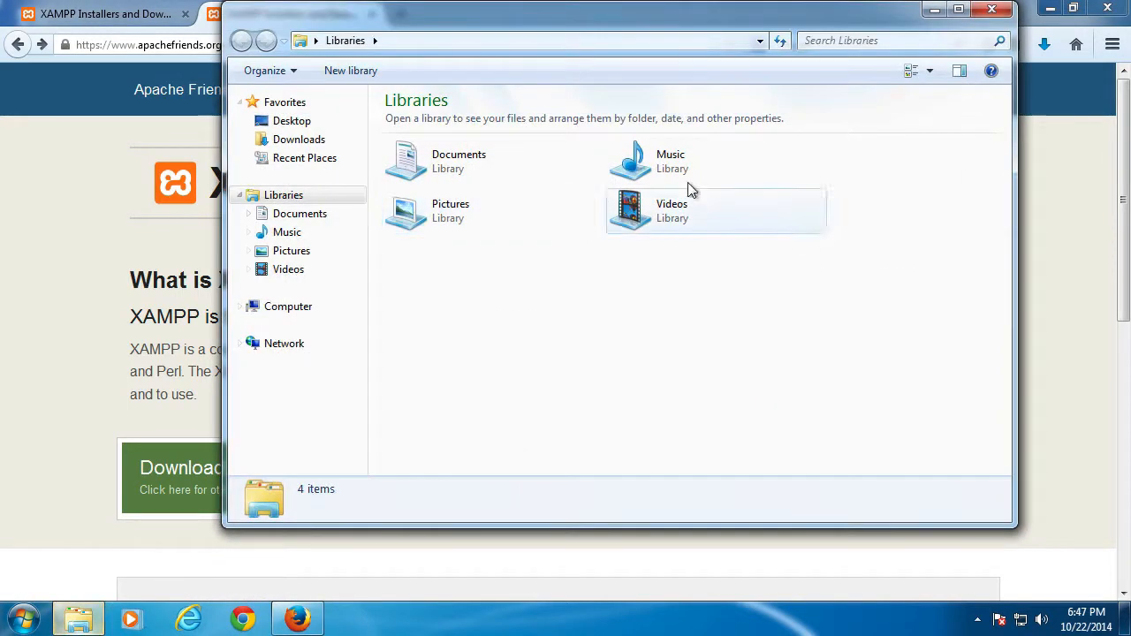
{"action": "left_click", "coordinate": [296, 142]}
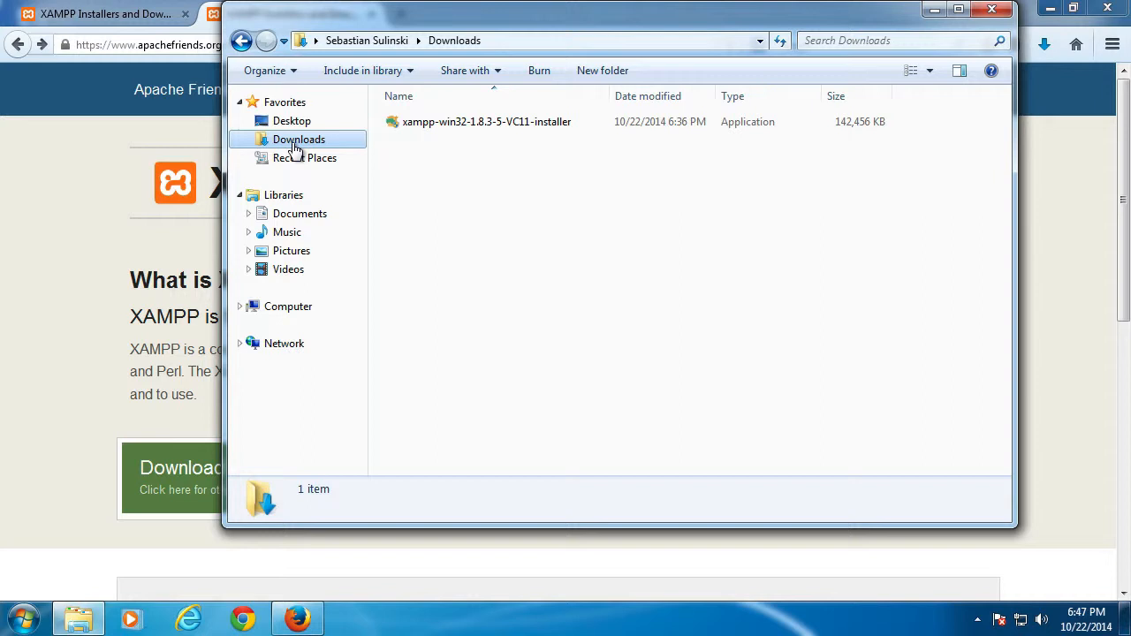
{"action": "double_click", "coordinate": [483, 122]}
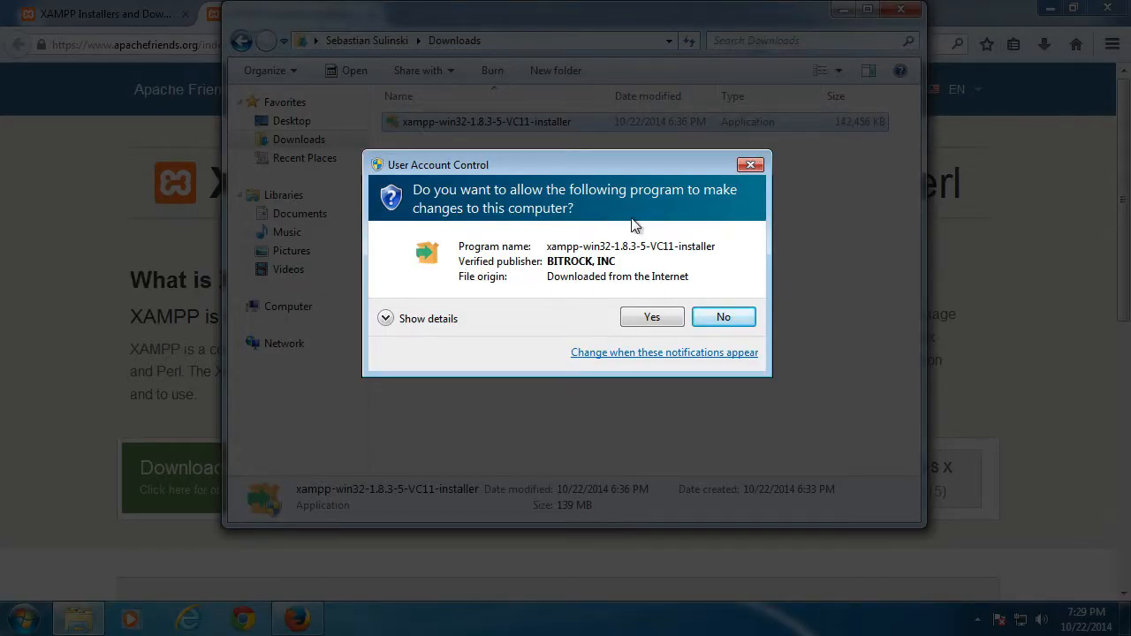
{"action": "left_click", "coordinate": [653, 318]}
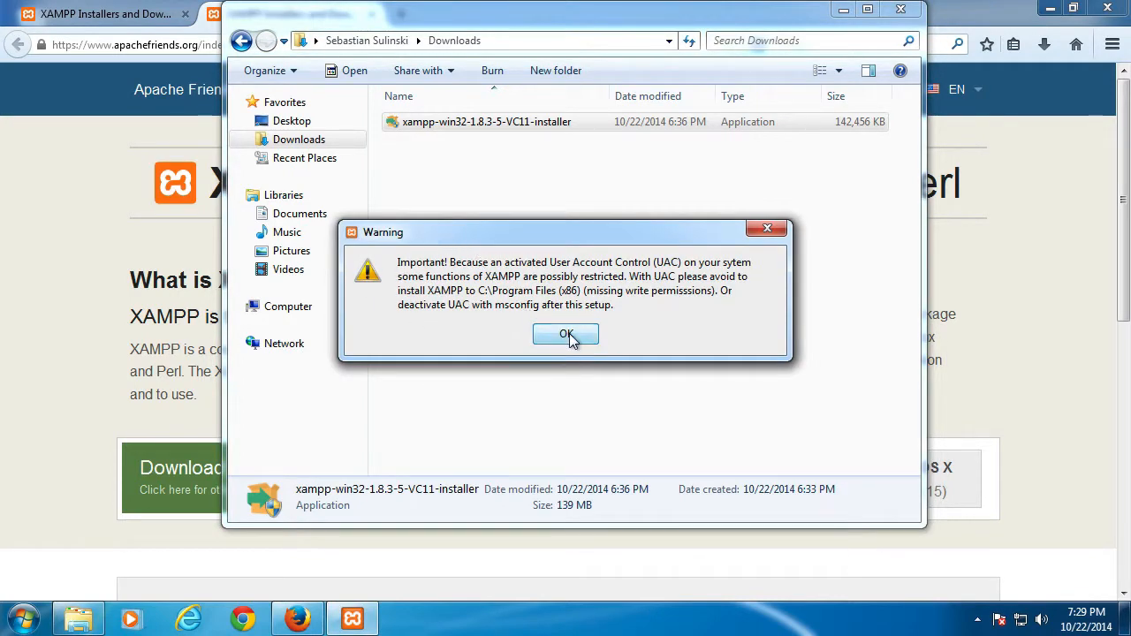
{"action": "left_click", "coordinate": [567, 335]}
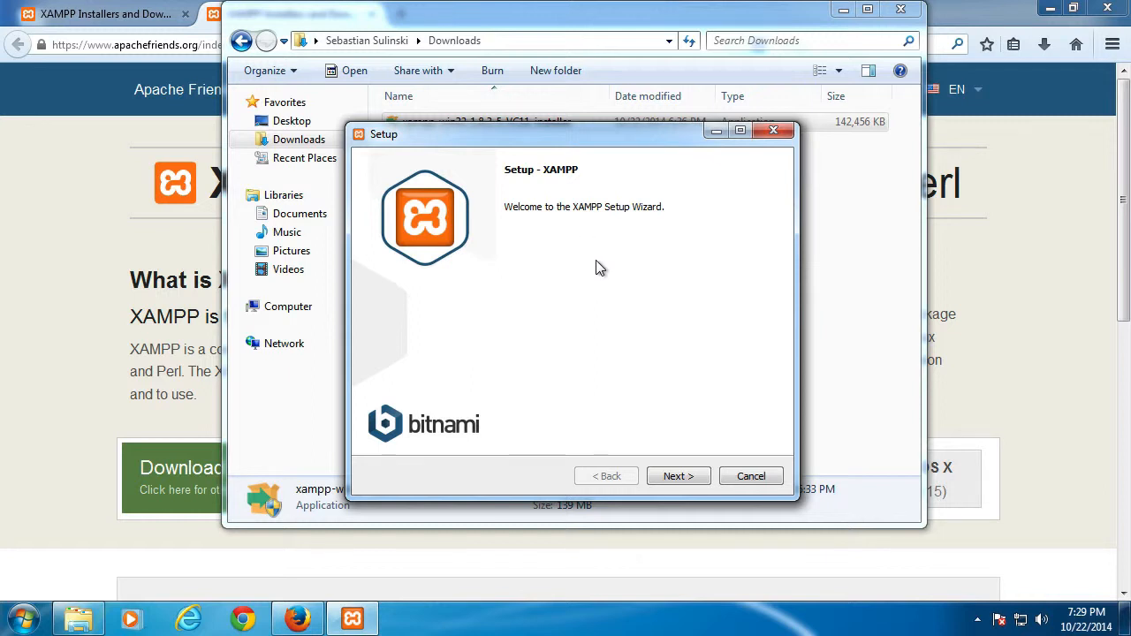
Go through the XAMPP setup wizard with all components selected, C:\xampp as the installation folder and the Bitnami information option enabled.
{"action": "left_click", "coordinate": [677, 477]}
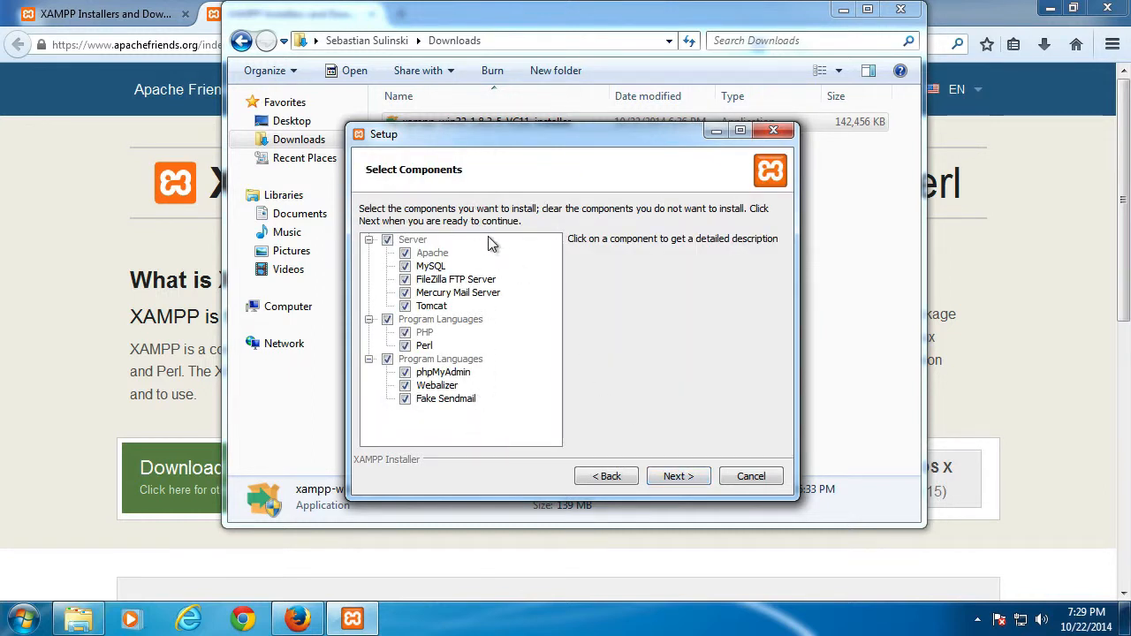
{"action": "left_click", "coordinate": [675, 475]}
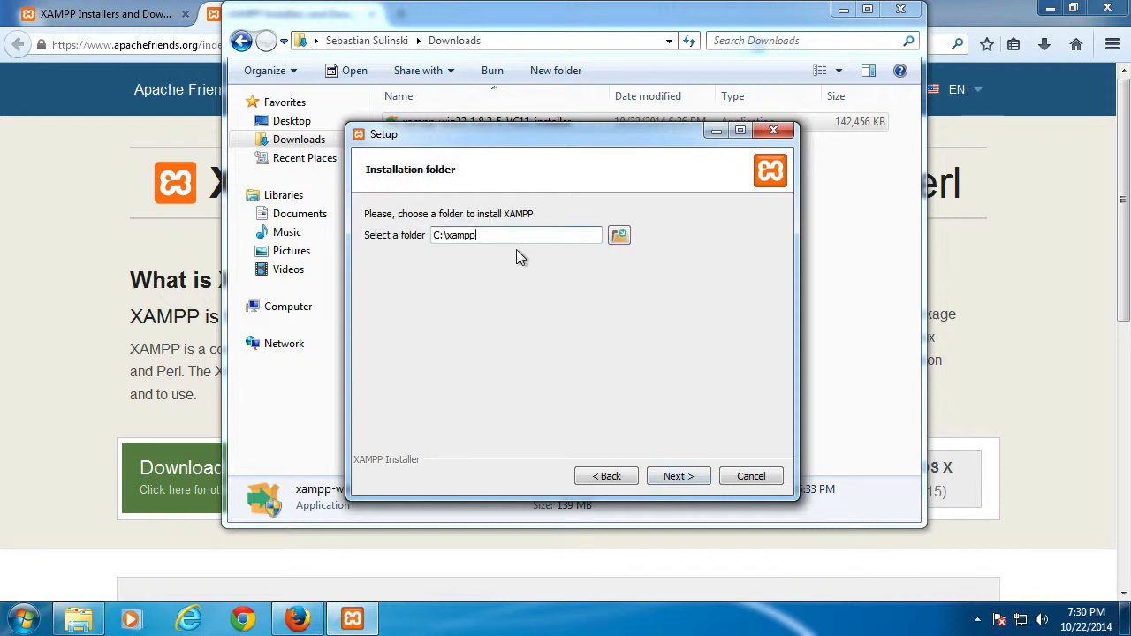
{"action": "left_click", "coordinate": [473, 235]}
{"action": "left_click", "coordinate": [677, 476]}
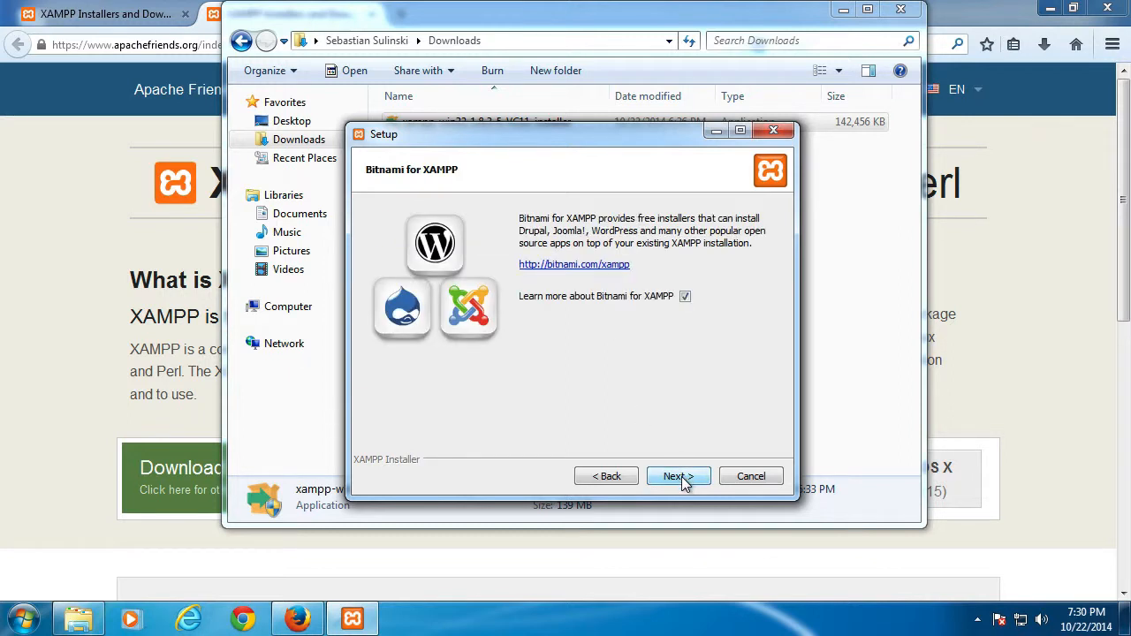
{"action": "left_click", "coordinate": [680, 477]}
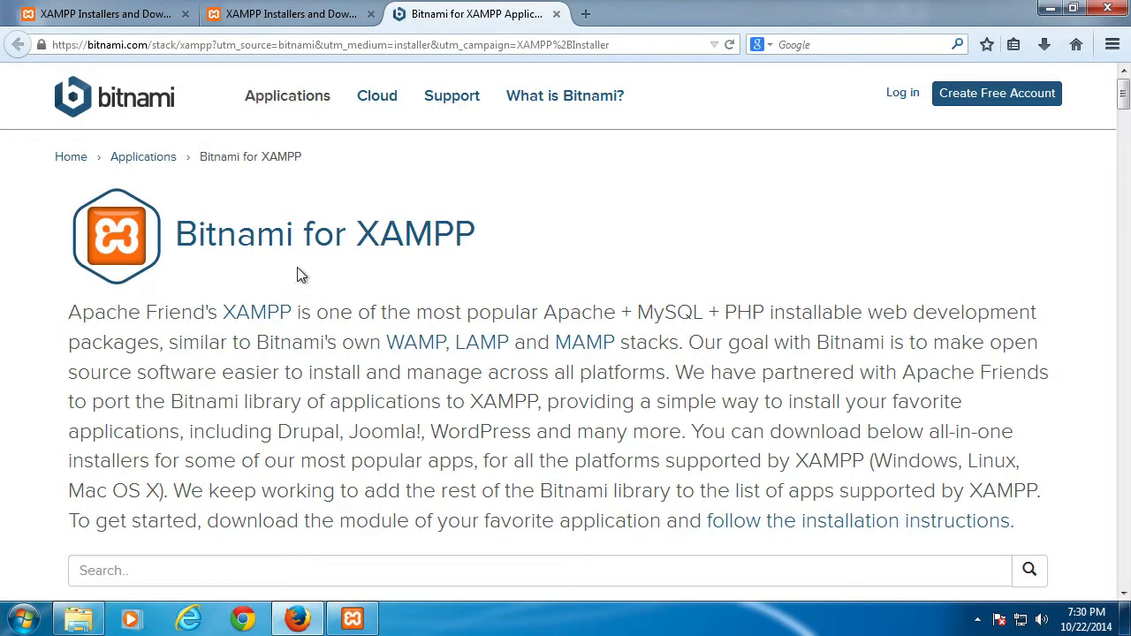
Close Firefox with all its tabs and start the XAMPP installation from the setup wizard.
{"action": "left_click", "coordinate": [1107, 8]}
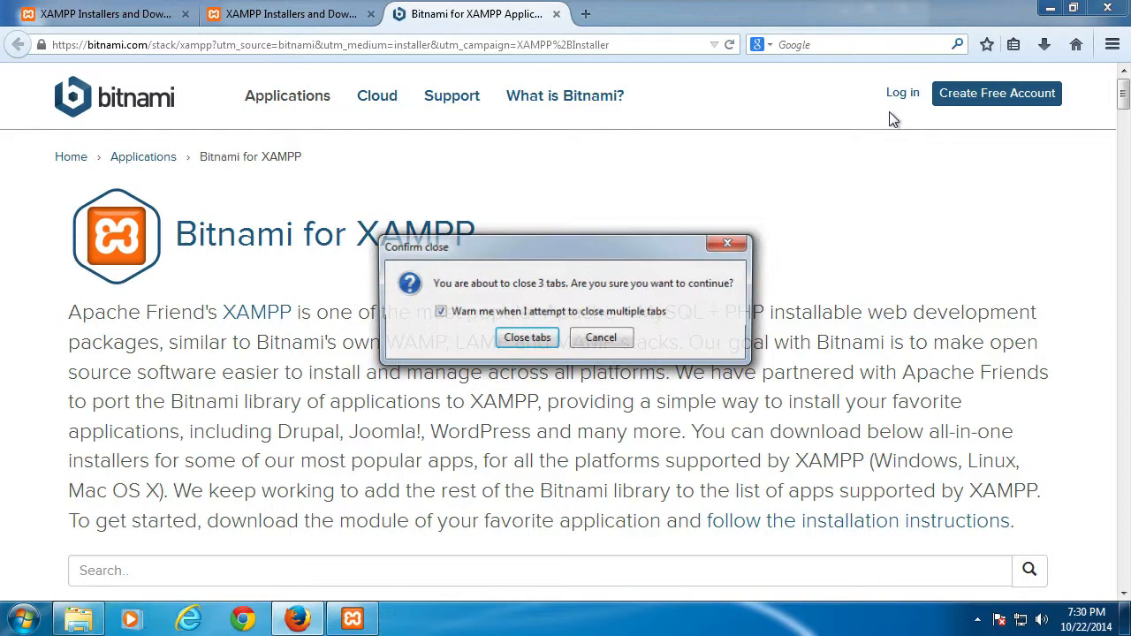
{"action": "left_click", "coordinate": [526, 339]}
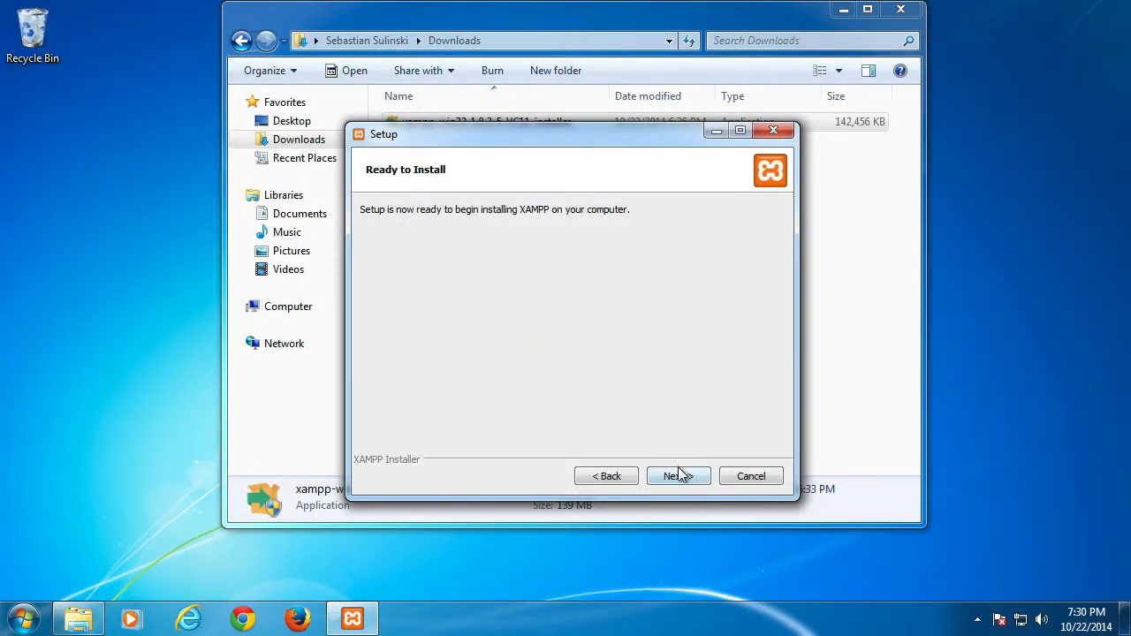
{"action": "left_click", "coordinate": [681, 481]}
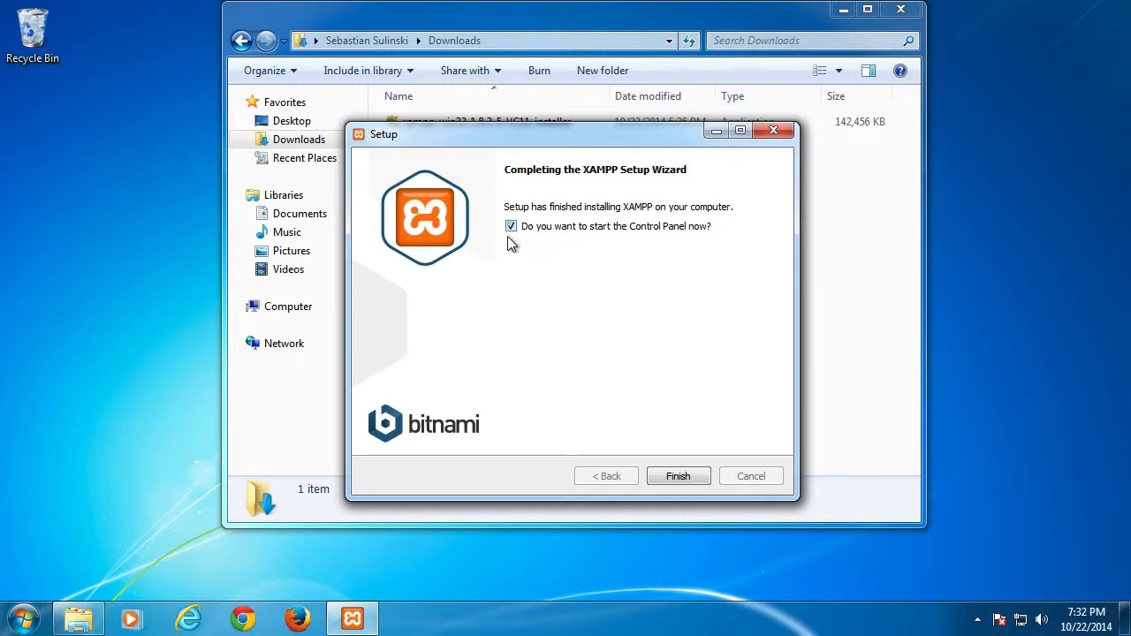
Finish the setup with the XAMPP Control Panel launching, move its window towards the middle of the desktop and start the Apache module.
{"action": "left_click", "coordinate": [678, 477]}
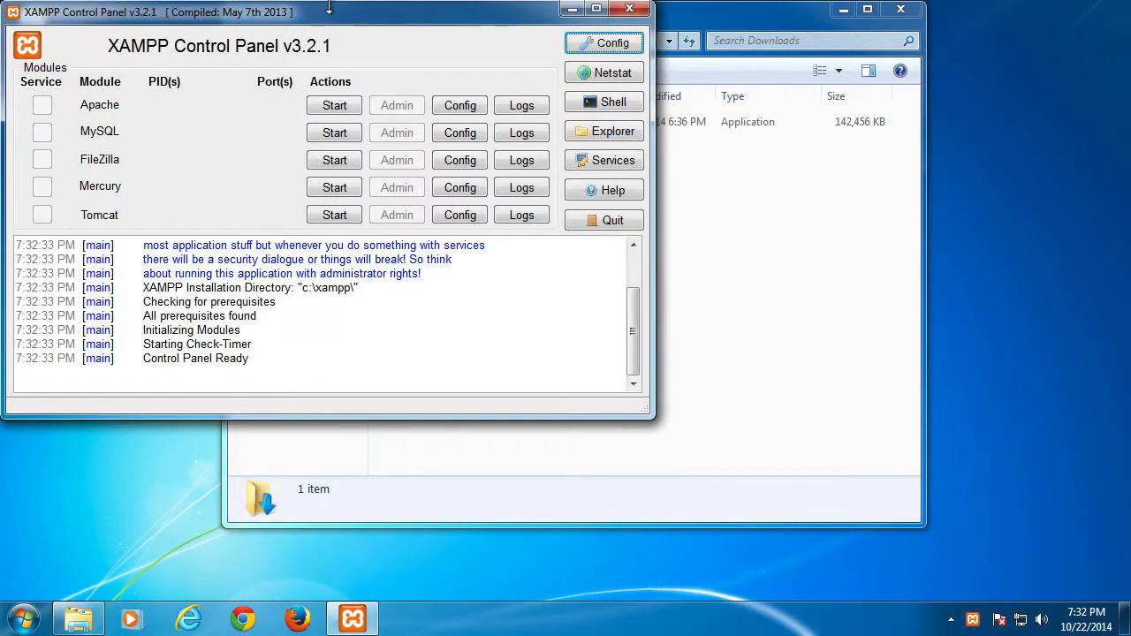
{"action": "left_click_drag", "start_coordinate": [327, 19], "coordinate": [543, 86]}
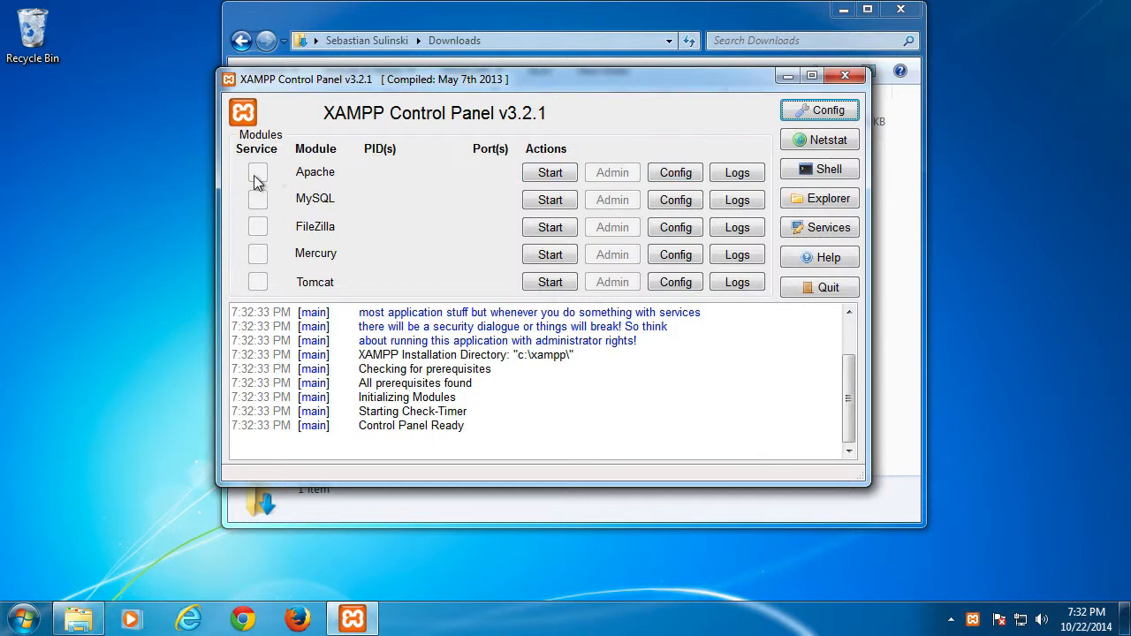
{"action": "left_click", "coordinate": [549, 173]}
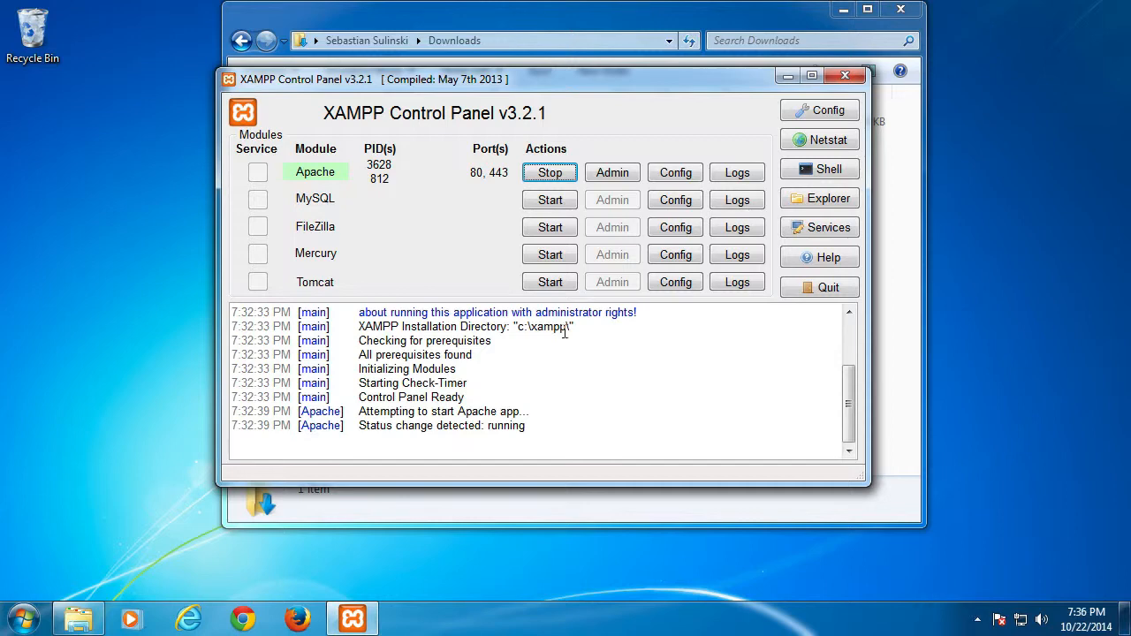
Open Firefox and load localhost/ to test the Apache server.
{"action": "left_click", "coordinate": [299, 619]}
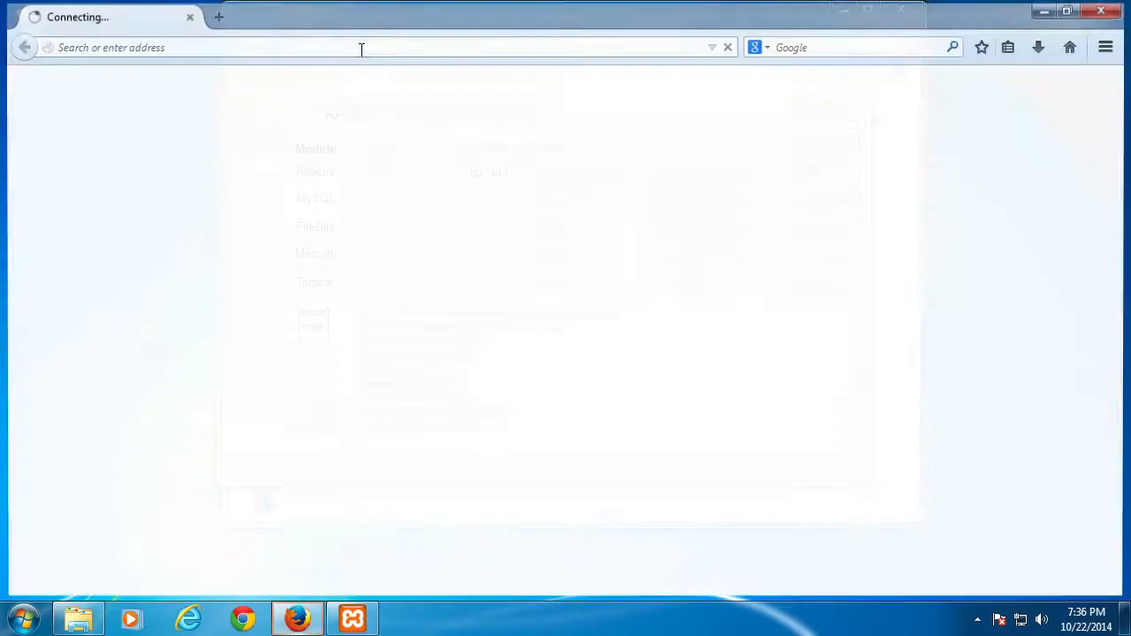
{"action": "left_click", "coordinate": [352, 44]}
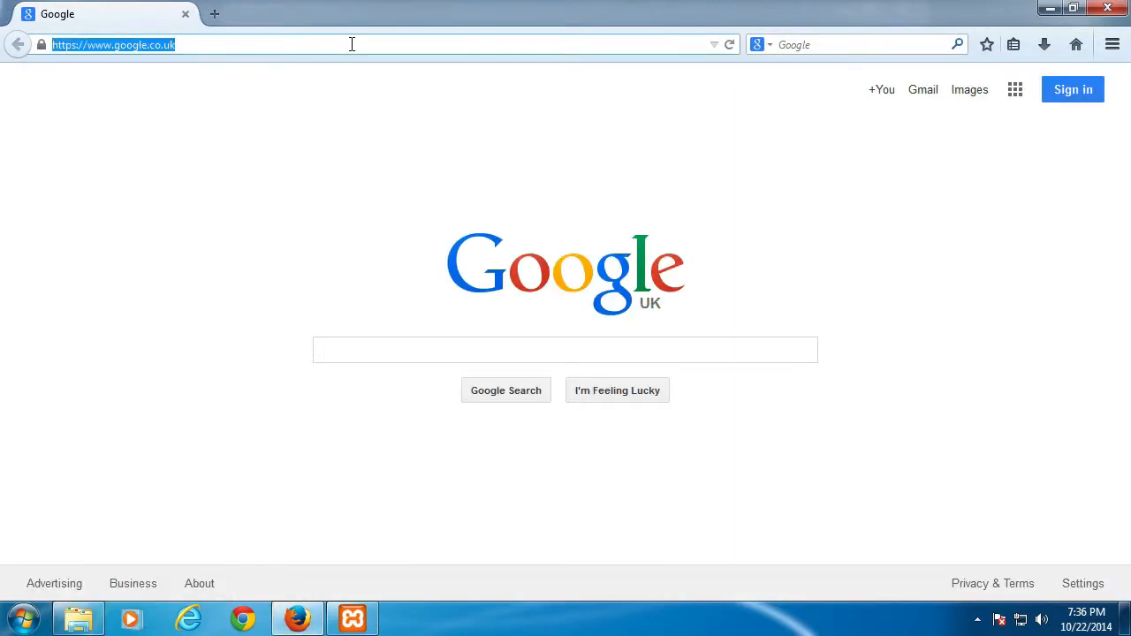
{"action": "type", "text": "localhost/"}
{"action": "key", "text": "Return"}
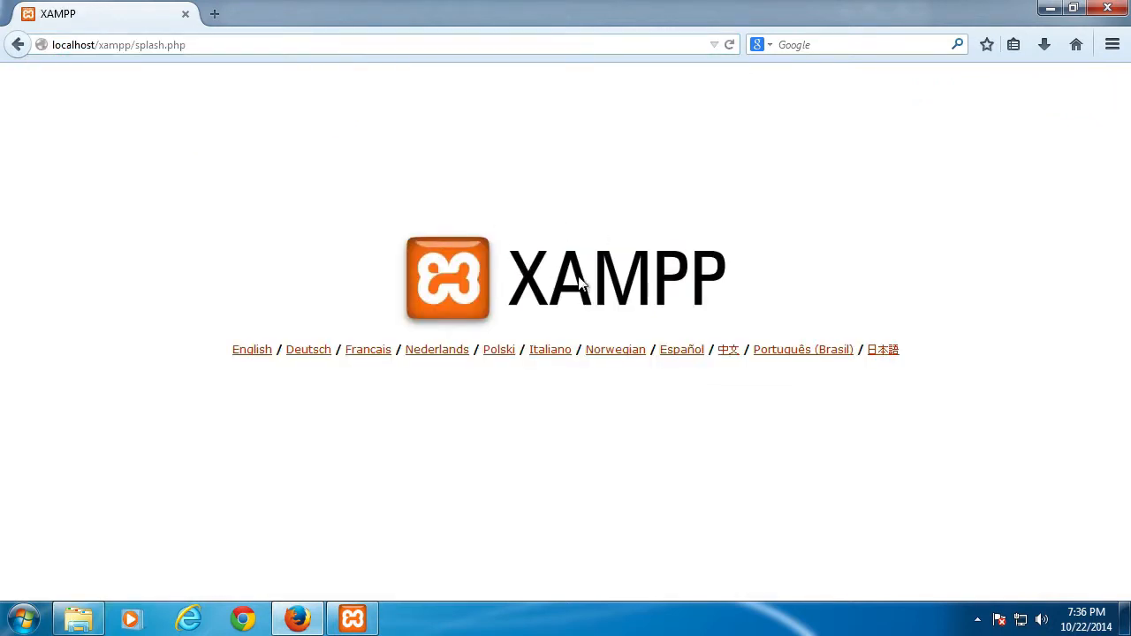
Reduce the Firefox window from full screen and highlight the localhost part of the page address.
{"action": "left_click", "coordinate": [1075, 9]}
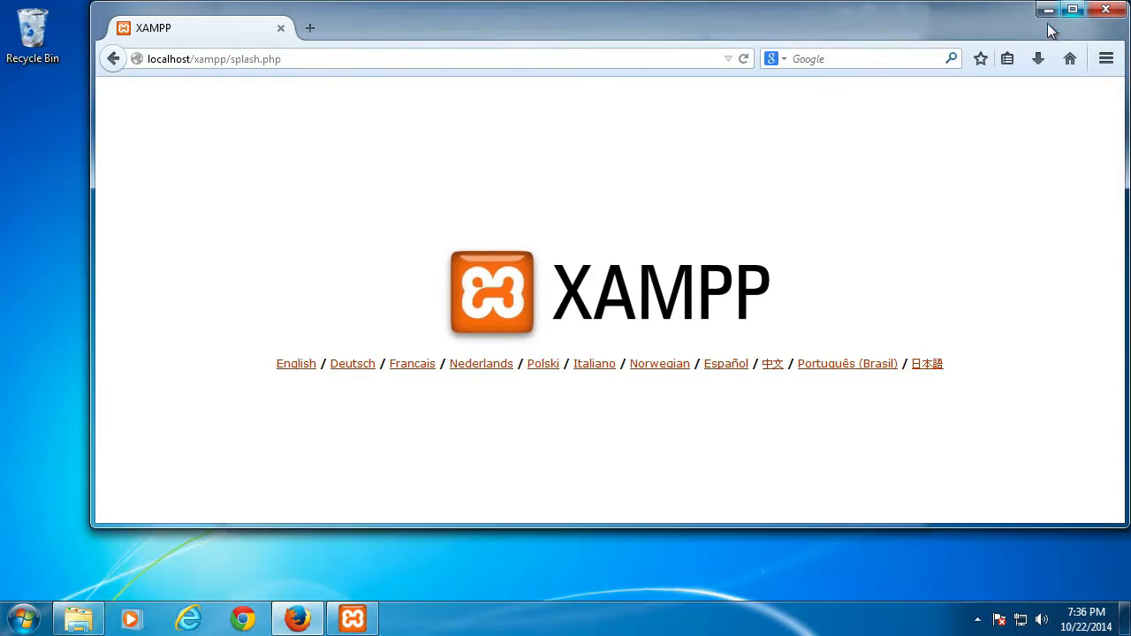
{"action": "left_click", "coordinate": [195, 61]}
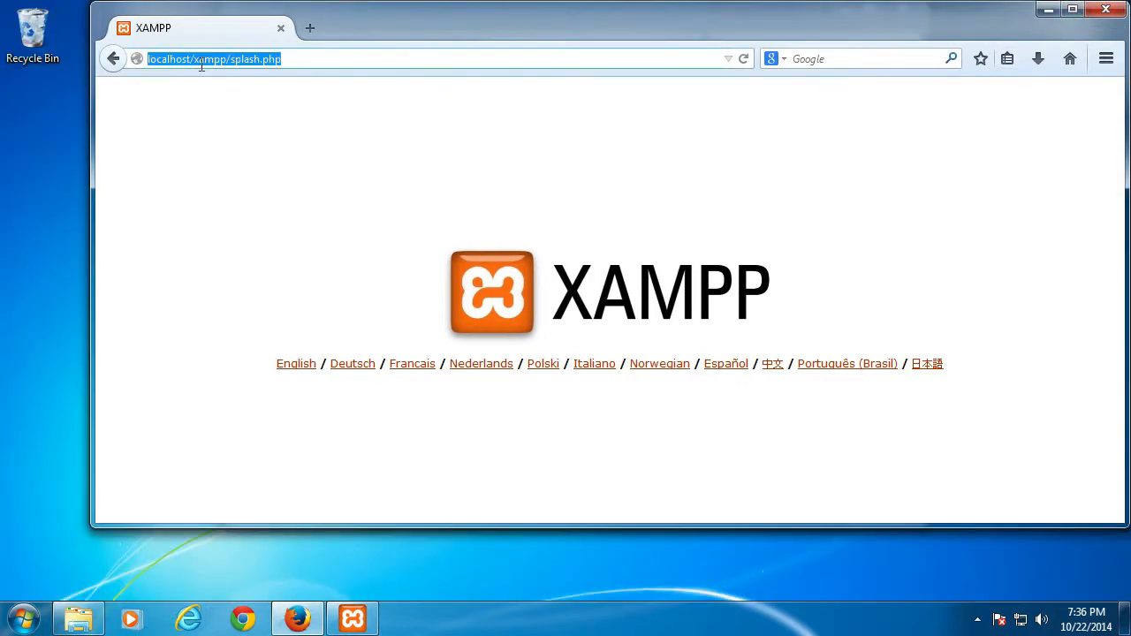
{"action": "left_click", "coordinate": [294, 59]}
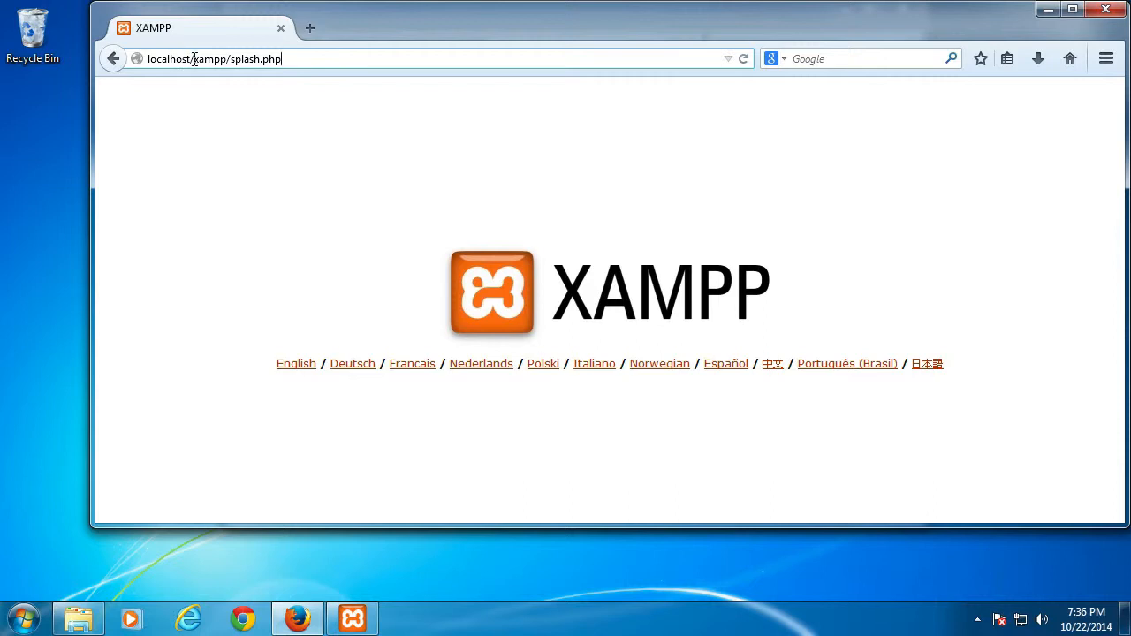
{"action": "left_click_drag", "start_coordinate": [191, 60], "coordinate": [134, 59]}
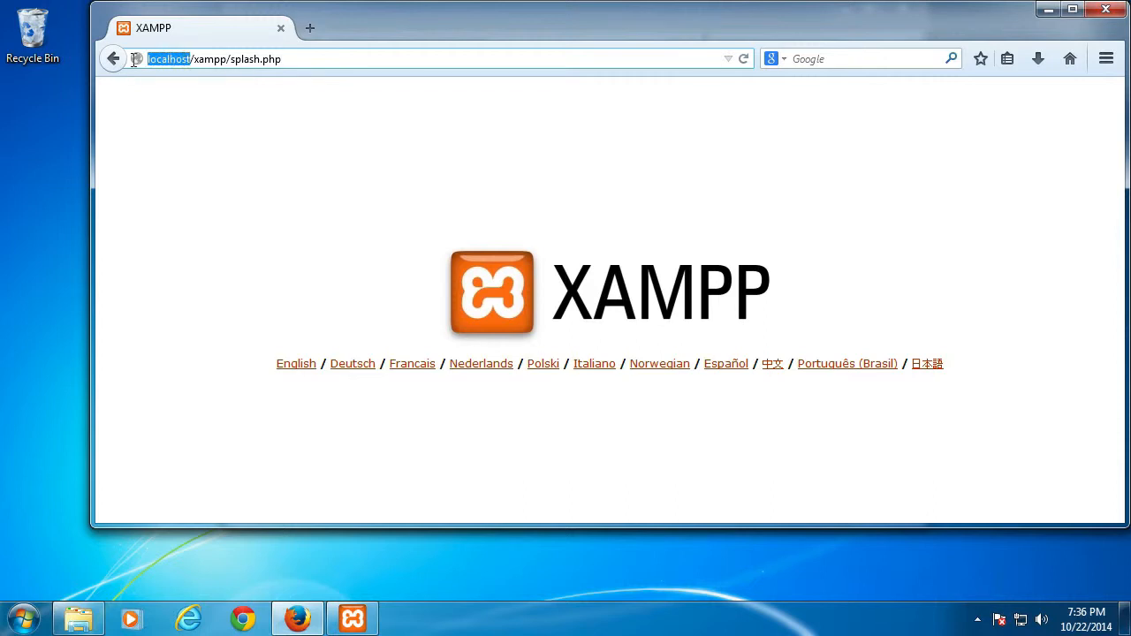
{"action": "left_click", "coordinate": [206, 59]}
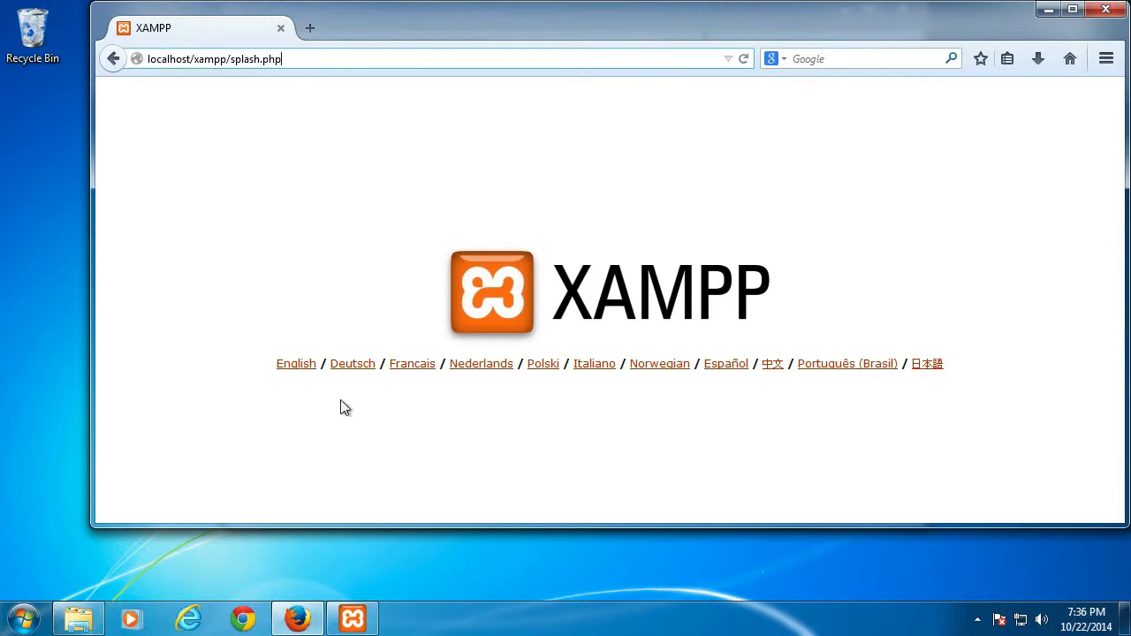
Switch to Windows Explorer and open the htdocs folder inside C:\xampp.
{"action": "left_click", "coordinate": [79, 618]}
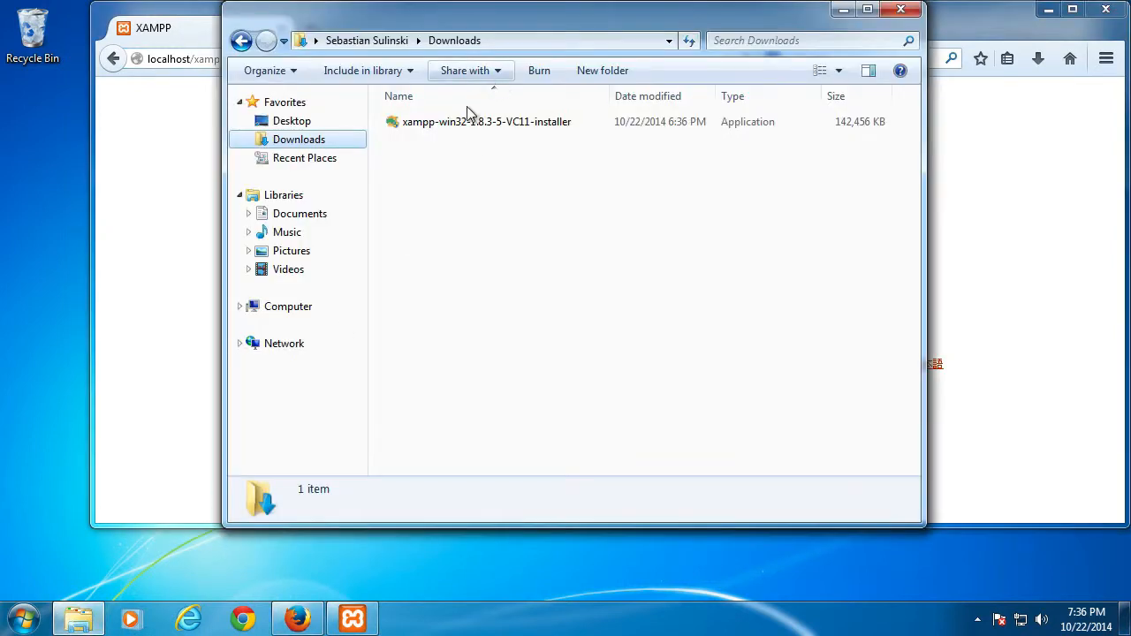
{"action": "left_click", "coordinate": [240, 307]}
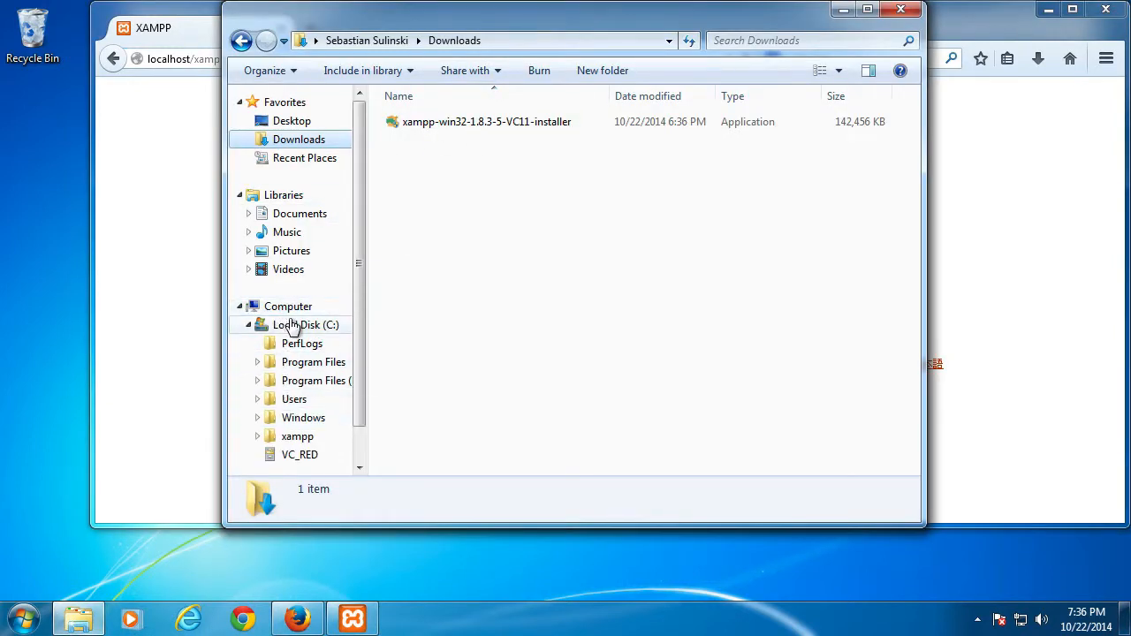
{"action": "left_click", "coordinate": [292, 442]}
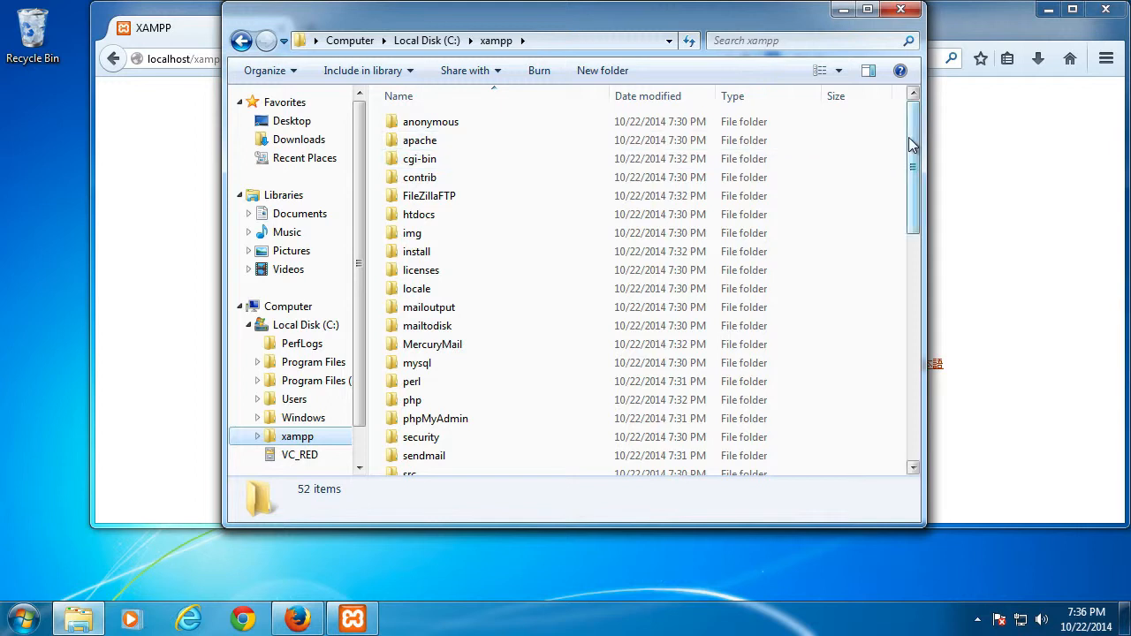
{"action": "mouse_move", "coordinate": [915, 146]}
{"action": "left_mouse_down"}
{"action": "mouse_move", "coordinate": [913, 179]}
{"action": "mouse_move", "coordinate": [913, 149]}
{"action": "left_mouse_up"}
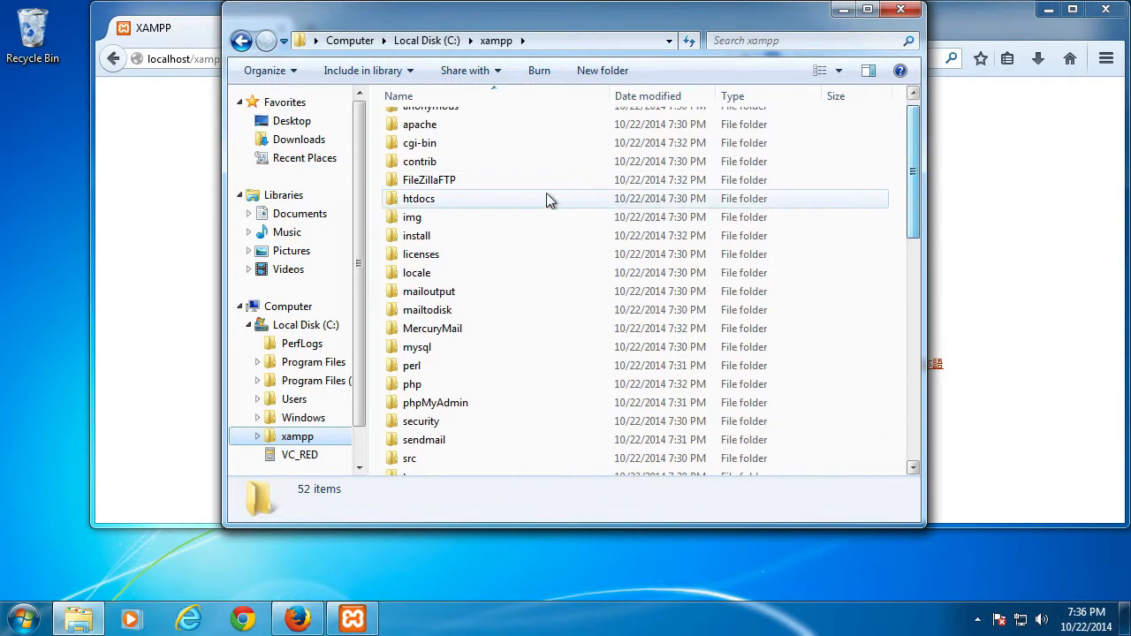
{"action": "left_click", "coordinate": [429, 201]}
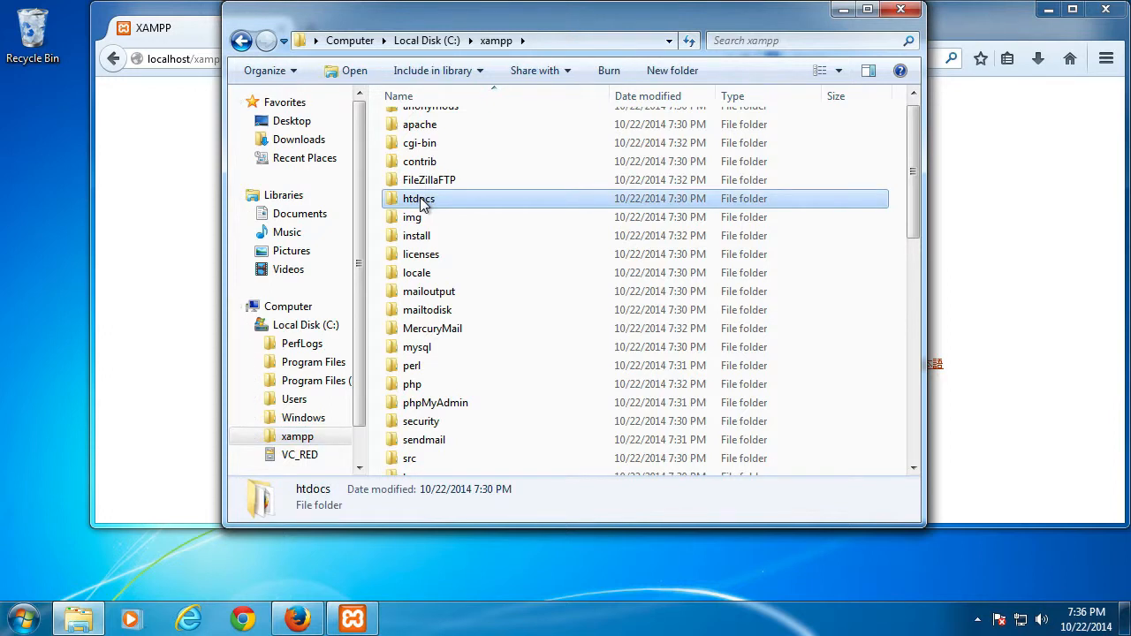
{"action": "double_click", "coordinate": [422, 202]}
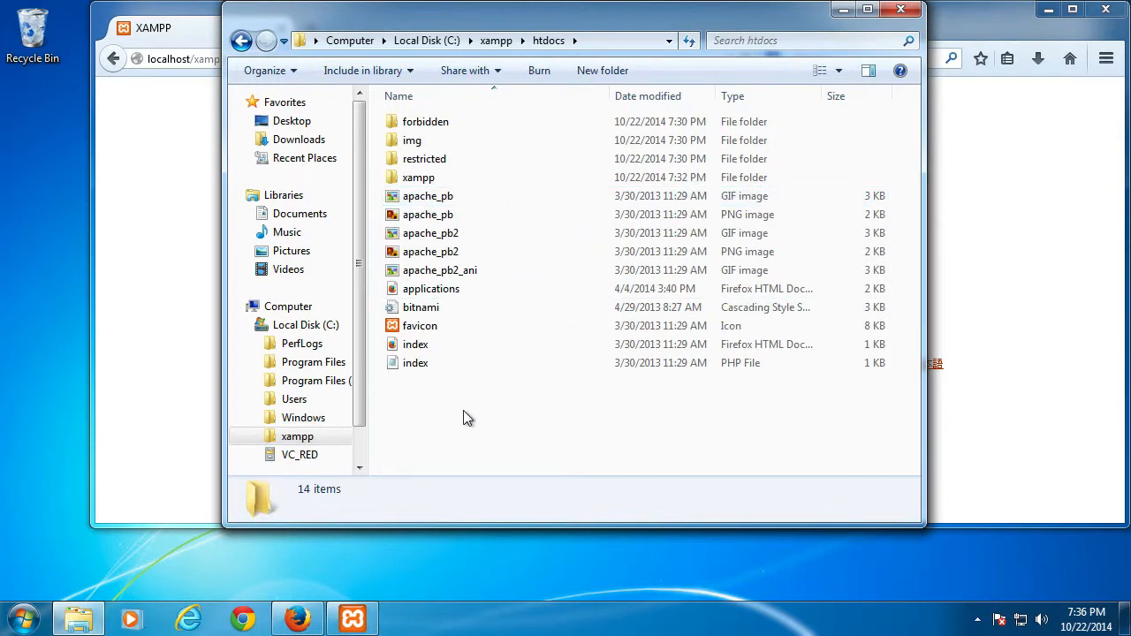
Compare the index PHP file in htdocs with the localhost address in Firefox.
{"action": "left_click", "coordinate": [184, 107]}
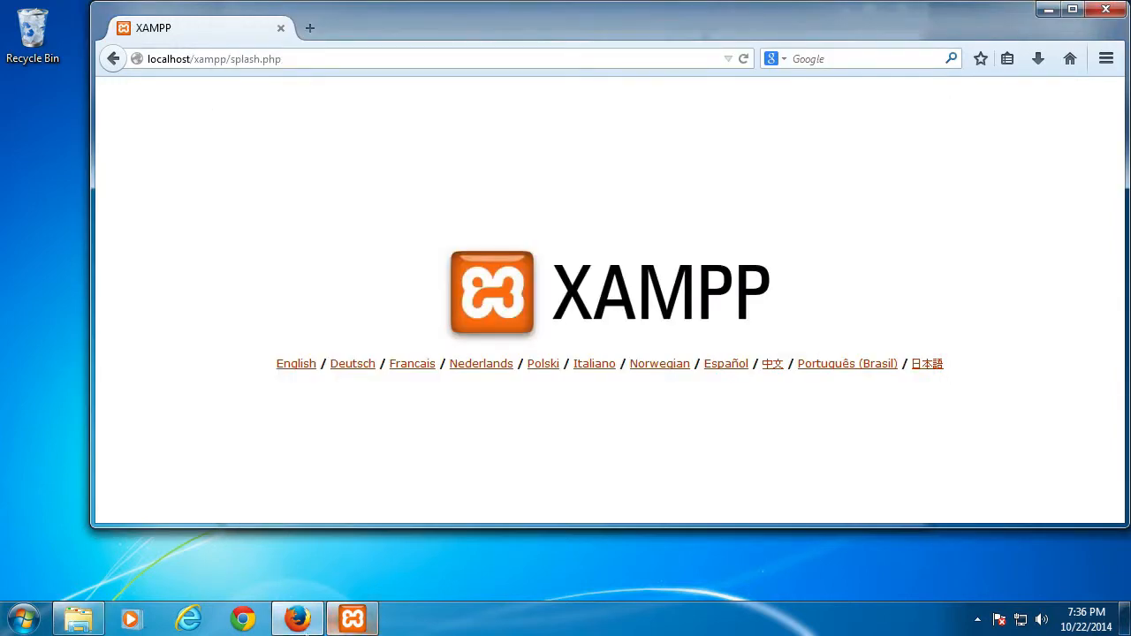
{"action": "left_click", "coordinate": [77, 619]}
{"action": "left_click", "coordinate": [414, 363]}
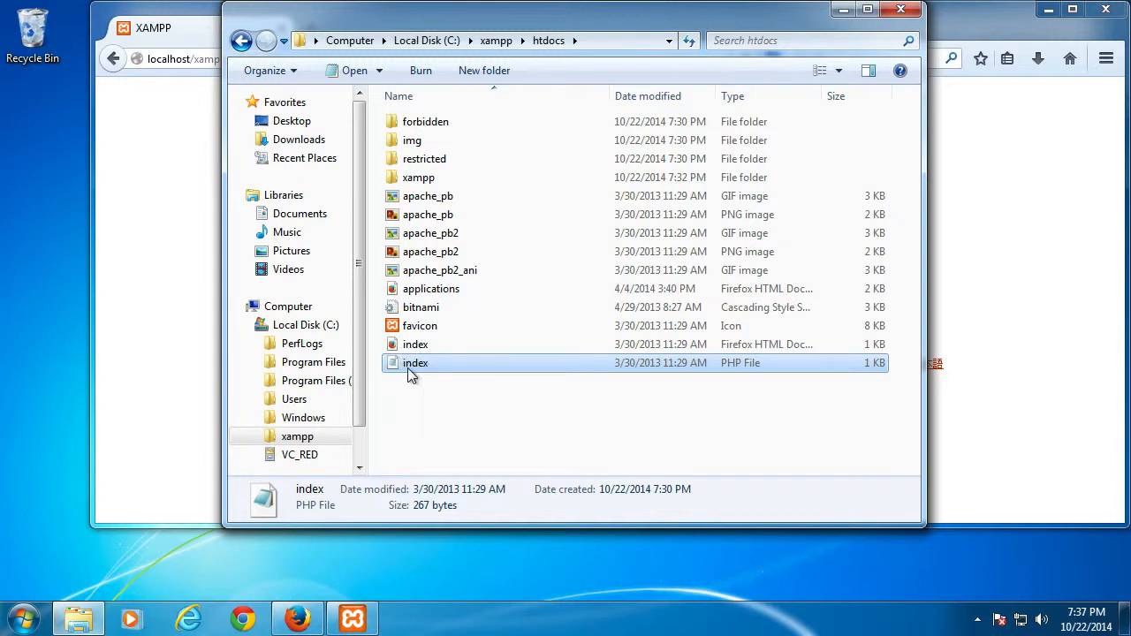
{"action": "left_click", "coordinate": [185, 28]}
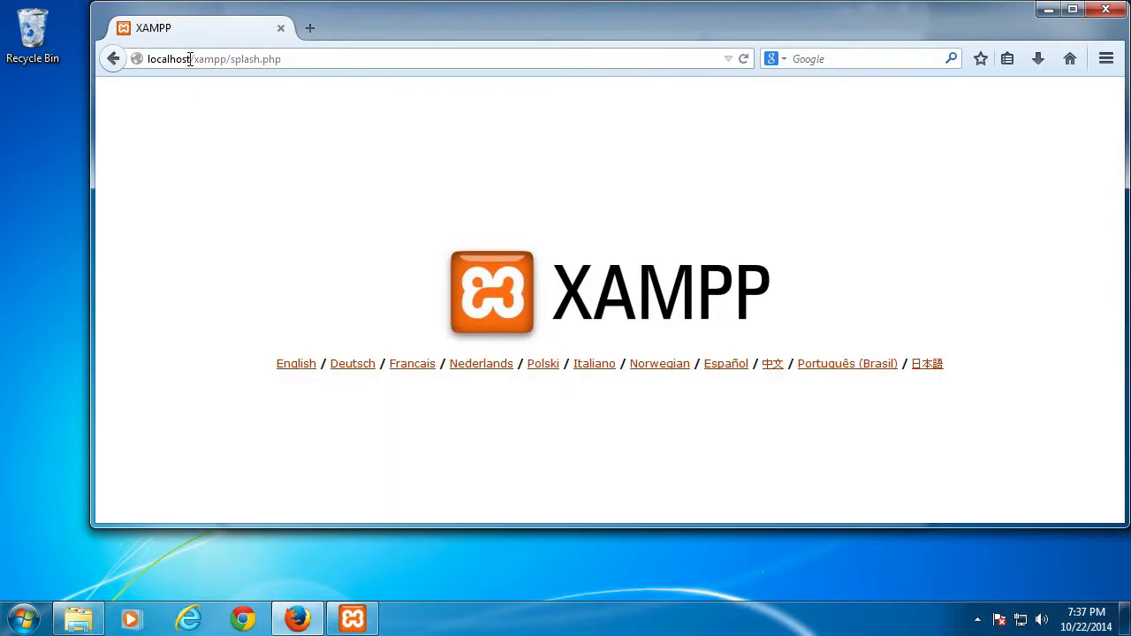
{"action": "left_click", "coordinate": [189, 59]}
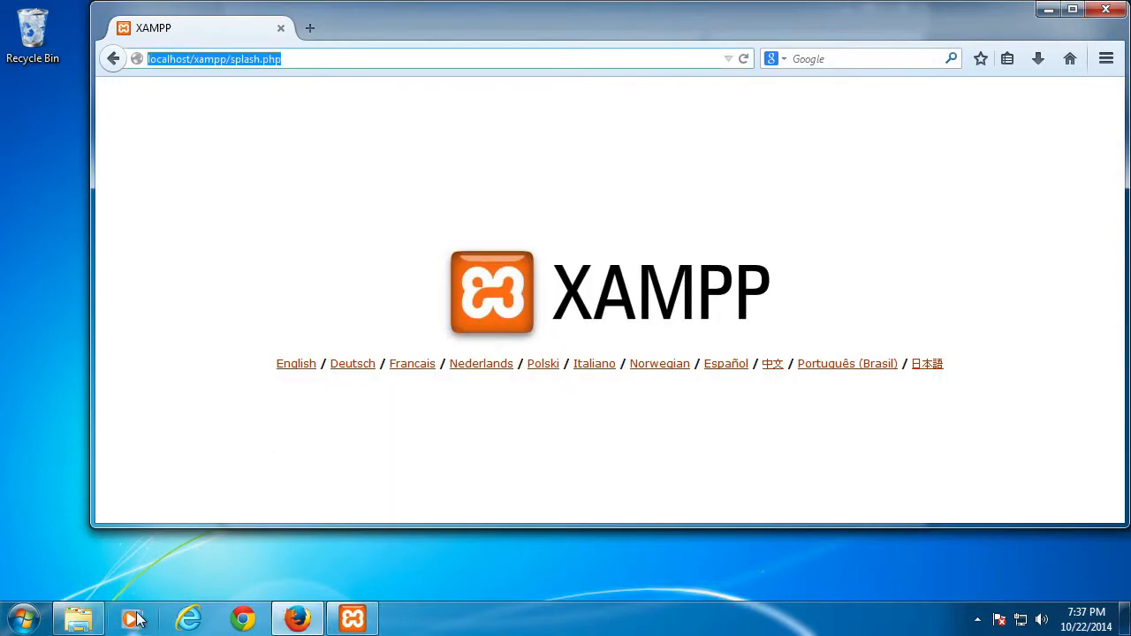
Open the xampp folder inside htdocs, move the Explorer window clear of the browser address and select the splash PHP file.
{"action": "left_click", "coordinate": [79, 620]}
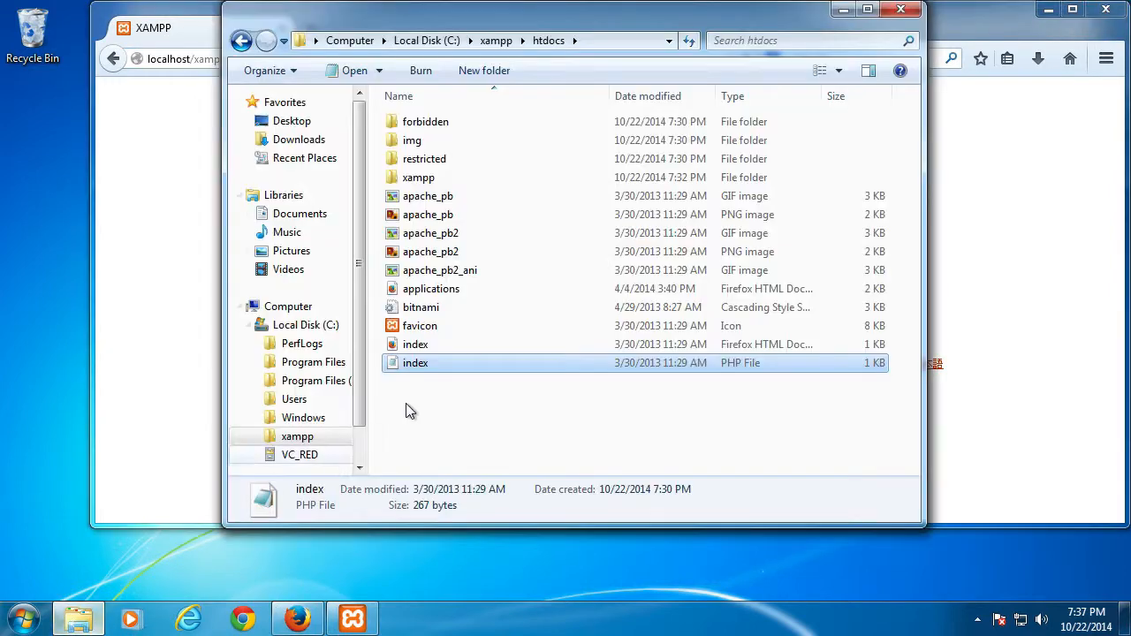
{"action": "double_click", "coordinate": [425, 181]}
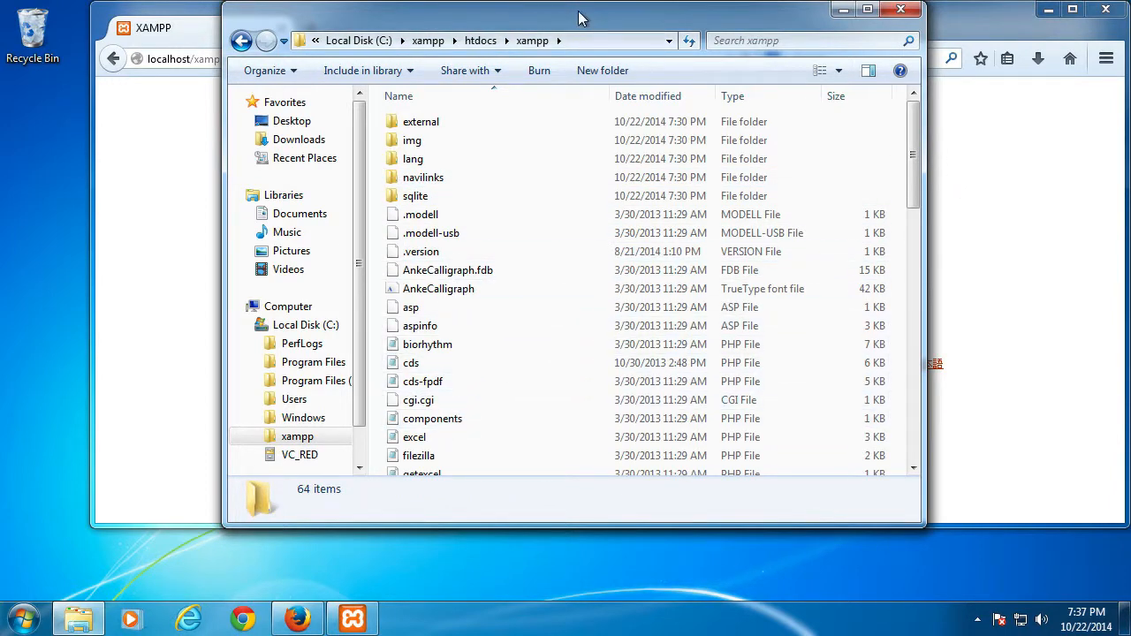
{"action": "left_click_drag", "start_coordinate": [578, 11], "coordinate": [530, 86]}
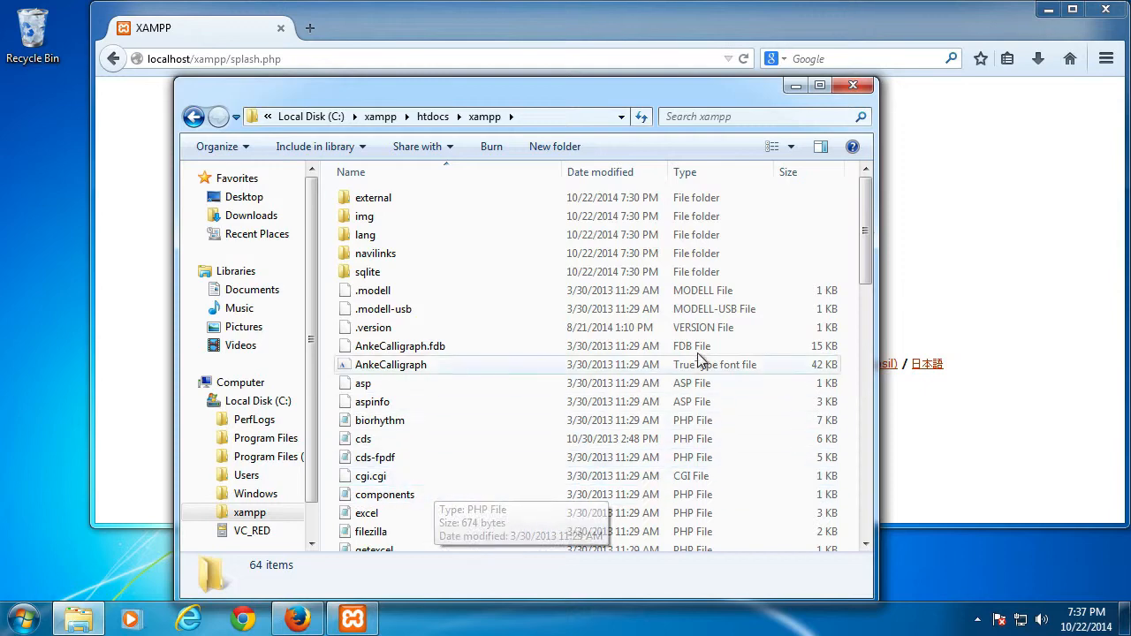
{"action": "left_click_drag", "start_coordinate": [864, 223], "coordinate": [853, 477]}
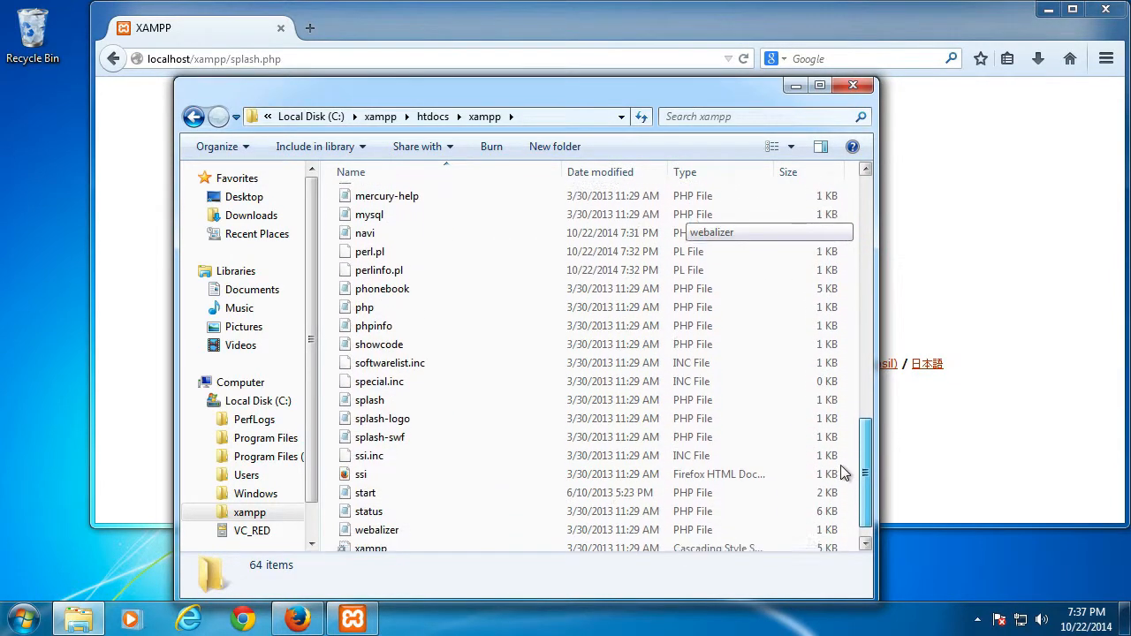
{"action": "left_click", "coordinate": [367, 398]}
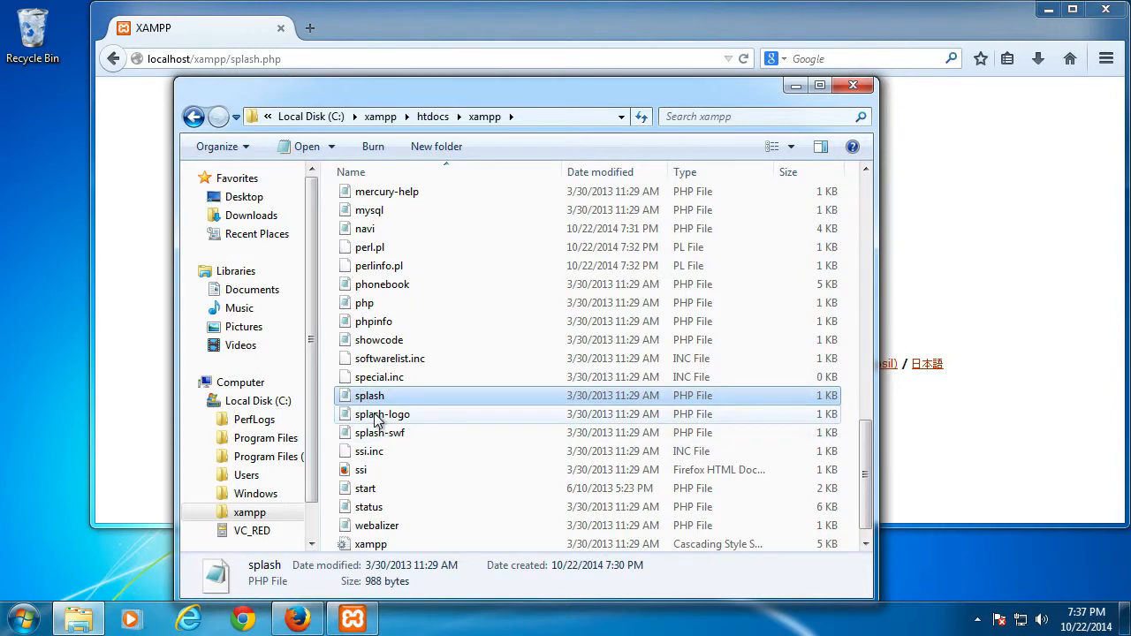
Return to the htdocs folder, then switch to Firefox and select the php extension in the page address.
{"action": "left_click", "coordinate": [433, 116]}
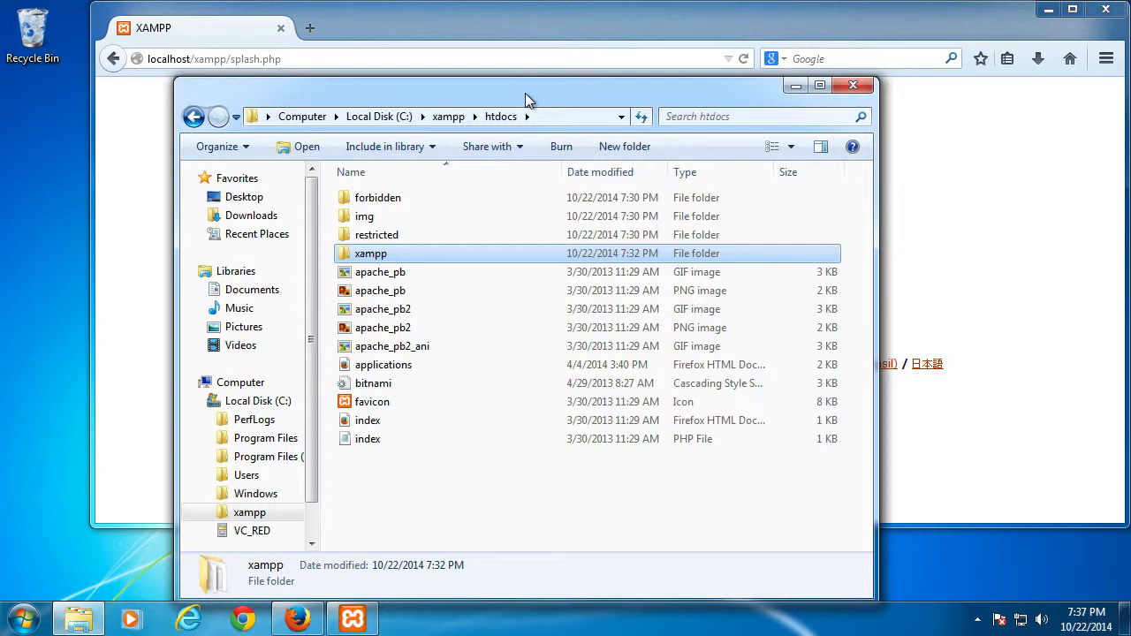
{"action": "left_click", "coordinate": [346, 58]}
{"action": "key", "text": "shift+Left"}
{"action": "key", "text": "shift+Left"}
{"action": "key", "text": "shift+Left"}
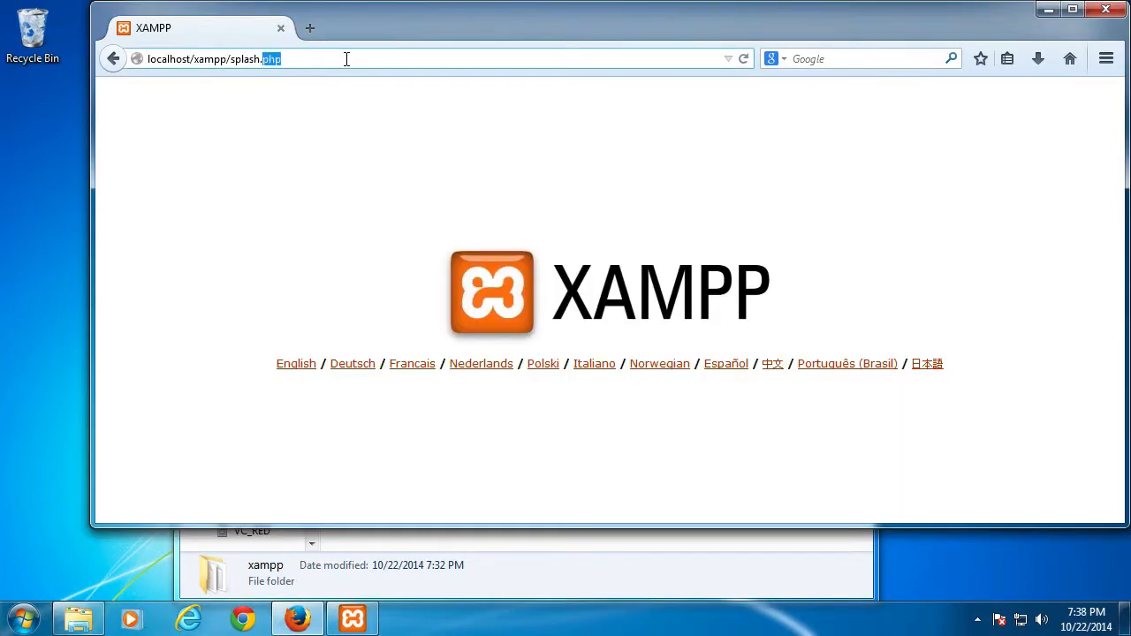